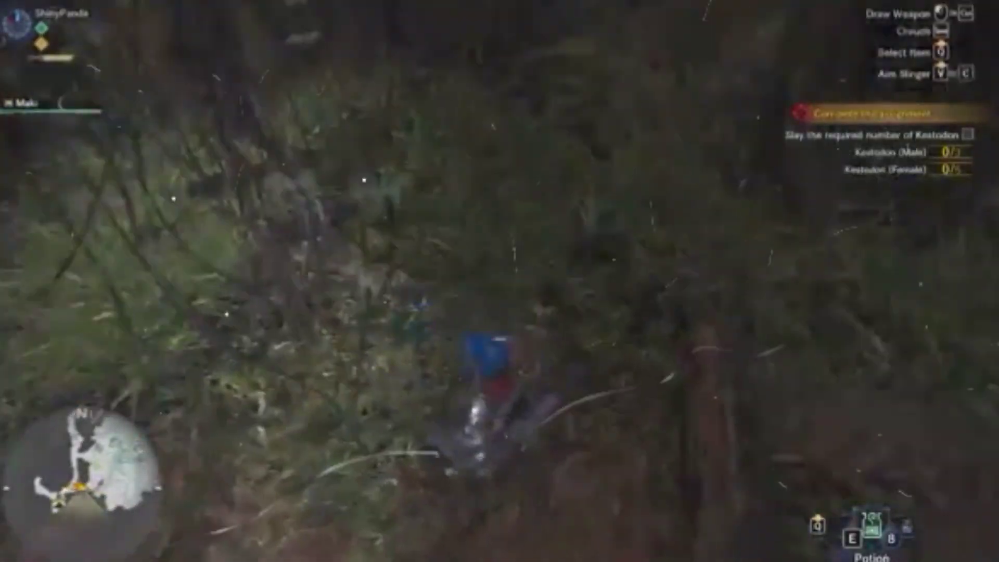
{"action": "key", "text": "w"}
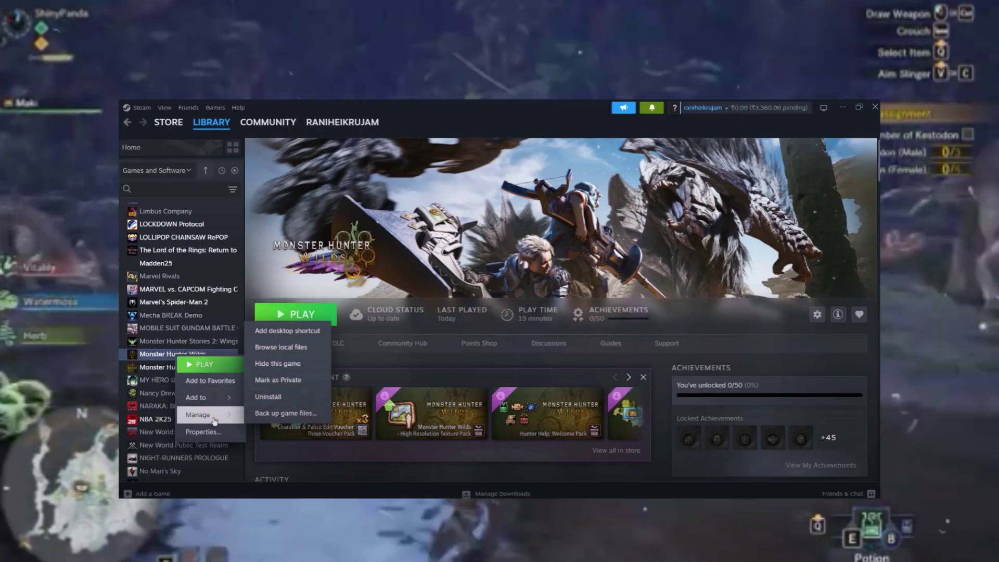
Open the properties of Monster Hunter Wilds in the Steam library.
{"action": "left_click", "coordinate": [203, 432]}
{"action": "left_click", "coordinate": [321, 247]}
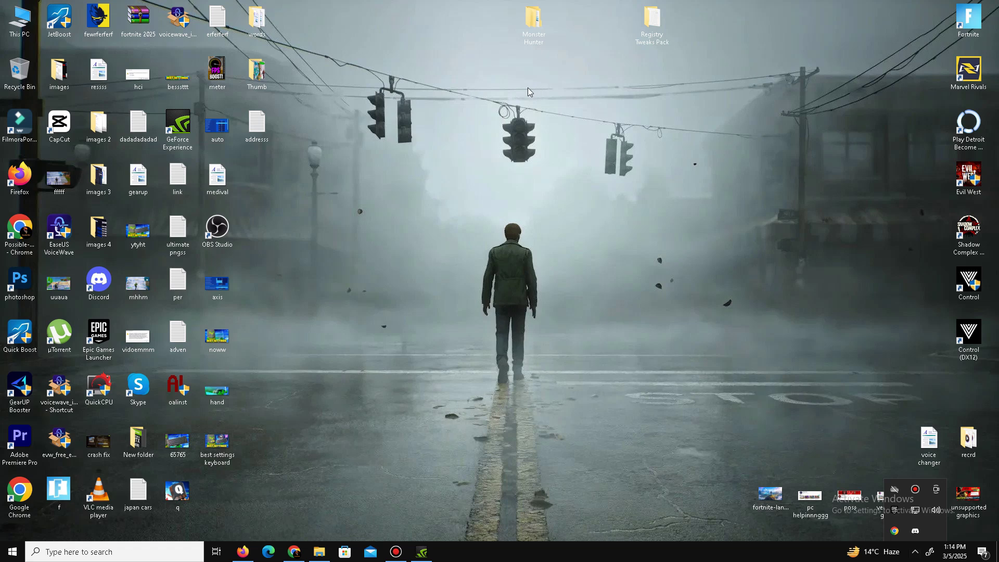
Open the Monster Hunter folder on the desktop and launch the Directx 12 installer from its DX subfolder.
{"action": "double_click", "coordinate": [534, 24]}
{"action": "left_click_drag", "start_coordinate": [191, 201], "coordinate": [97, 55]}
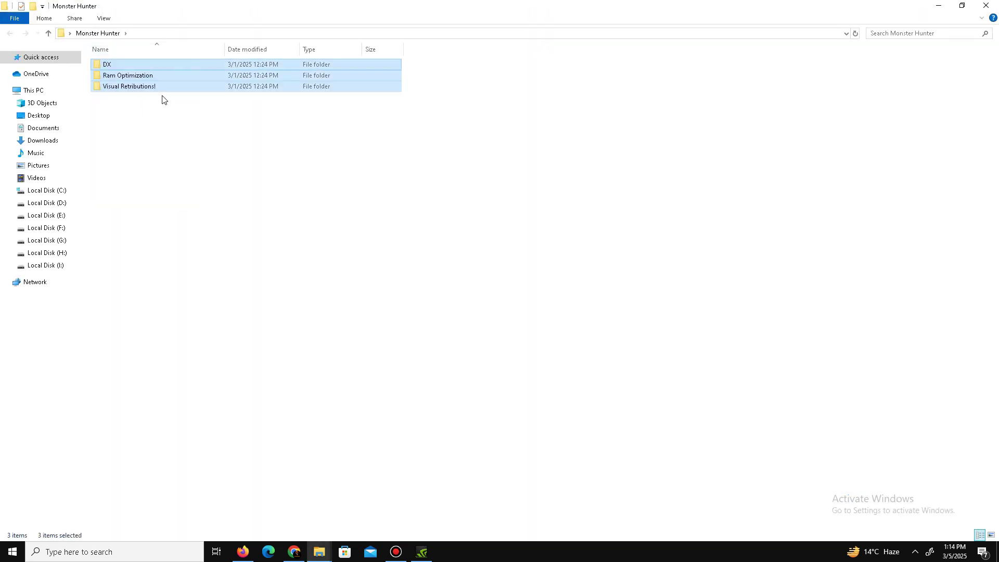
{"action": "left_click", "coordinate": [155, 124]}
{"action": "double_click", "coordinate": [116, 66]}
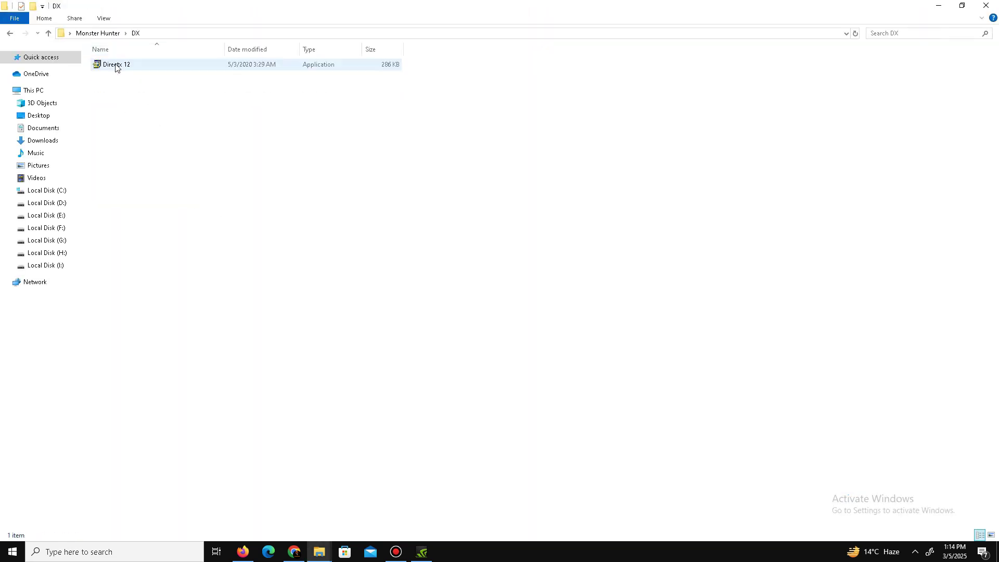
{"action": "left_click", "coordinate": [116, 67]}
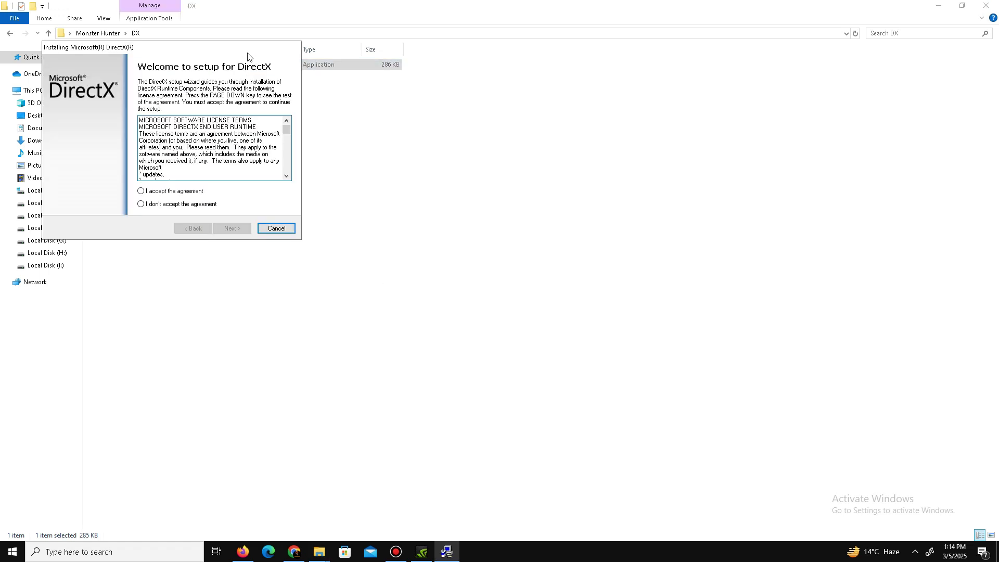
Complete the DirectX setup, accepting the license agreement and opting out of the Bing Bar.
{"action": "left_click", "coordinate": [462, 308]}
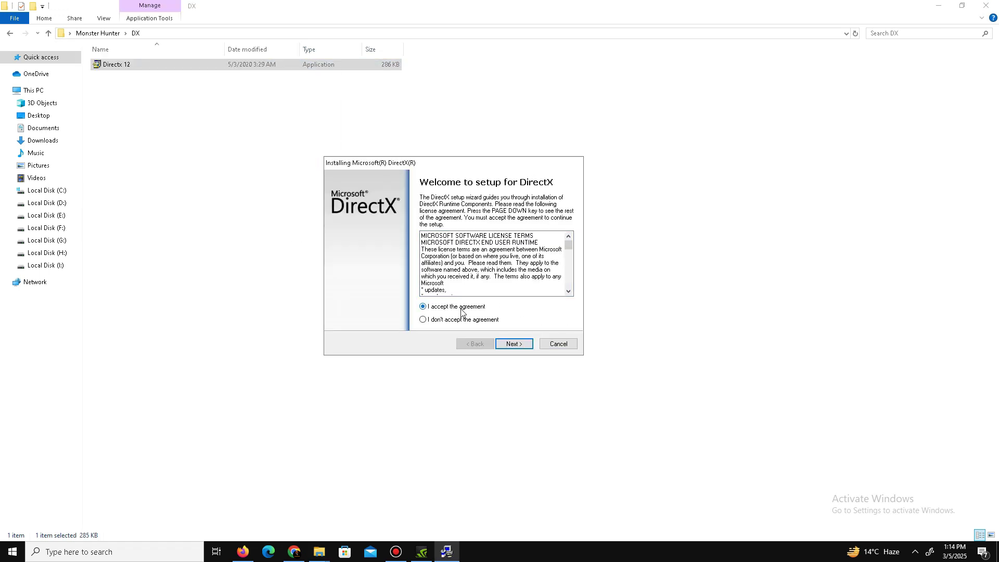
{"action": "left_click", "coordinate": [508, 345]}
{"action": "left_click", "coordinate": [915, 551]}
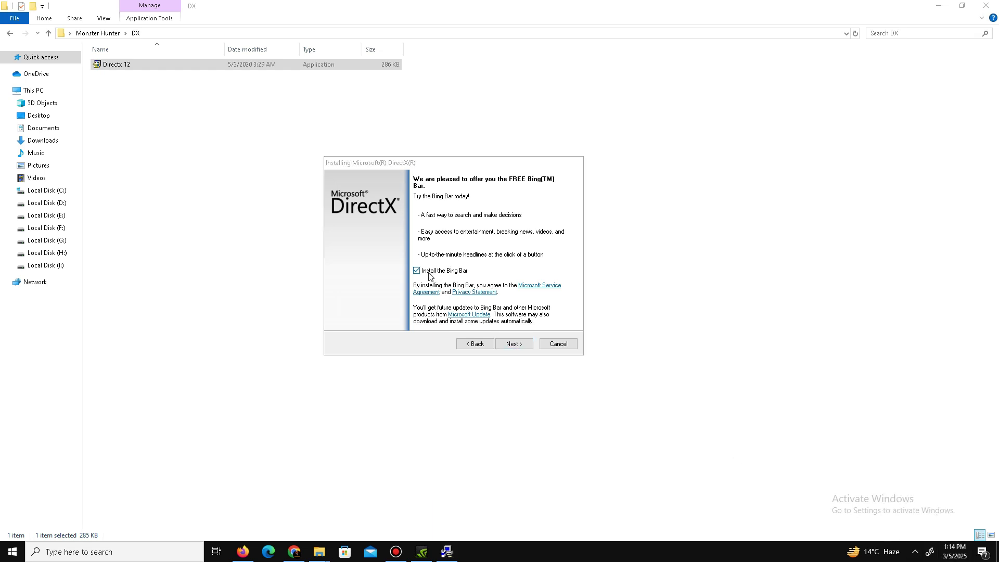
{"action": "left_click", "coordinate": [429, 272]}
{"action": "left_click", "coordinate": [517, 344]}
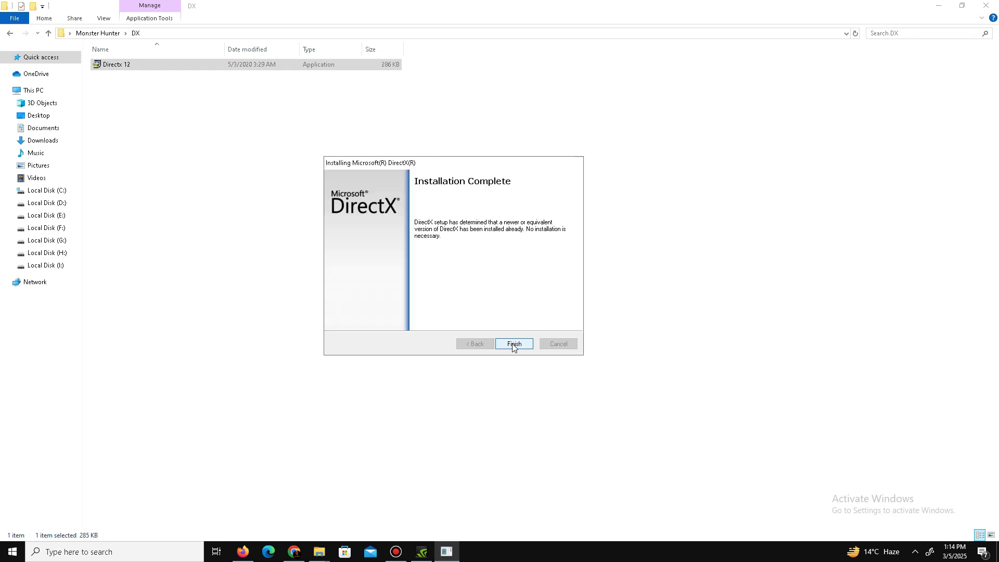
{"action": "left_click", "coordinate": [513, 346]}
Add the RAM Management + Overall System Speed registry file from the Ram Optimization folder to the registry.
{"action": "left_click", "coordinate": [10, 34]}
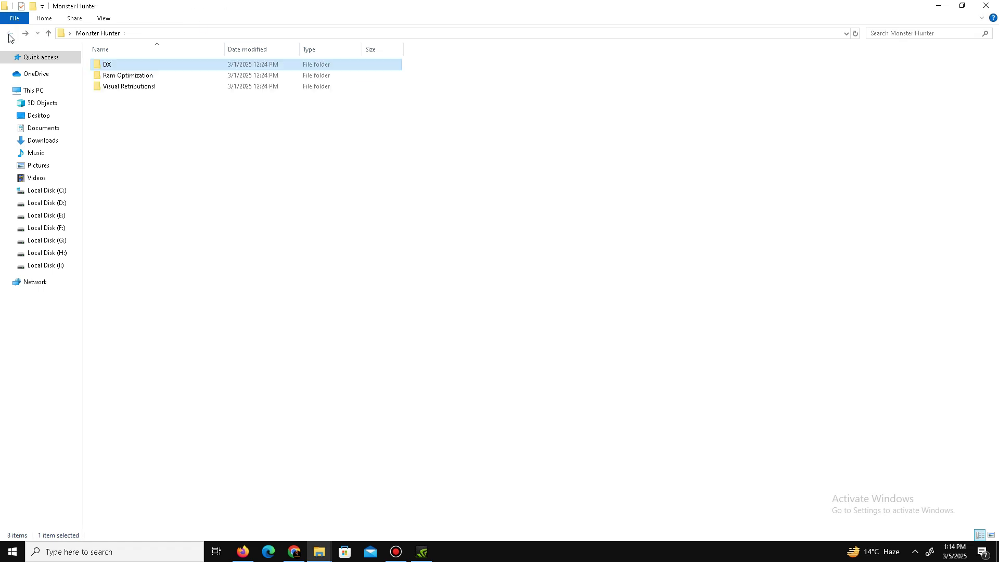
{"action": "double_click", "coordinate": [137, 78]}
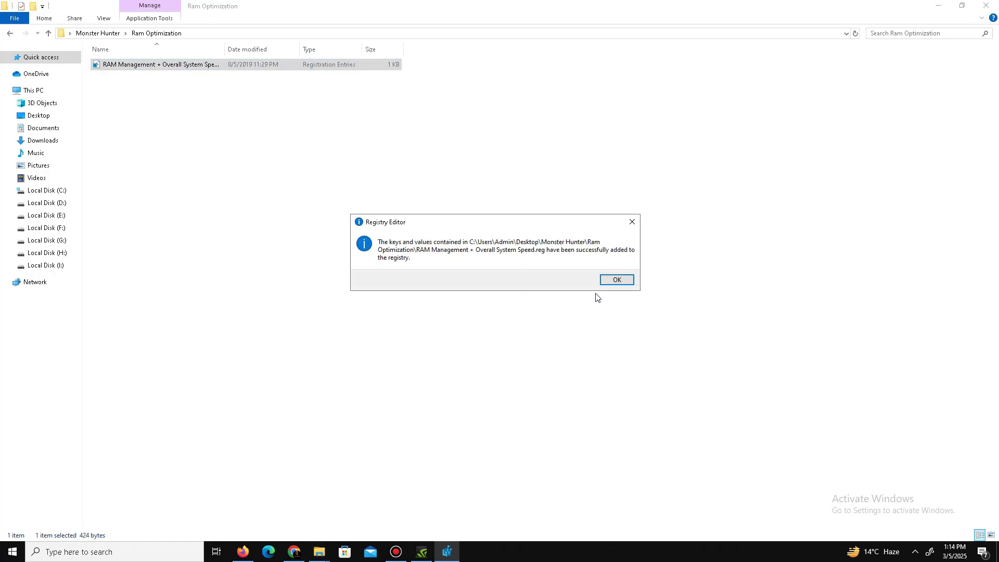
{"action": "left_click", "coordinate": [617, 280]}
{"action": "left_click_drag", "start_coordinate": [345, 219], "coordinate": [1, 39]}
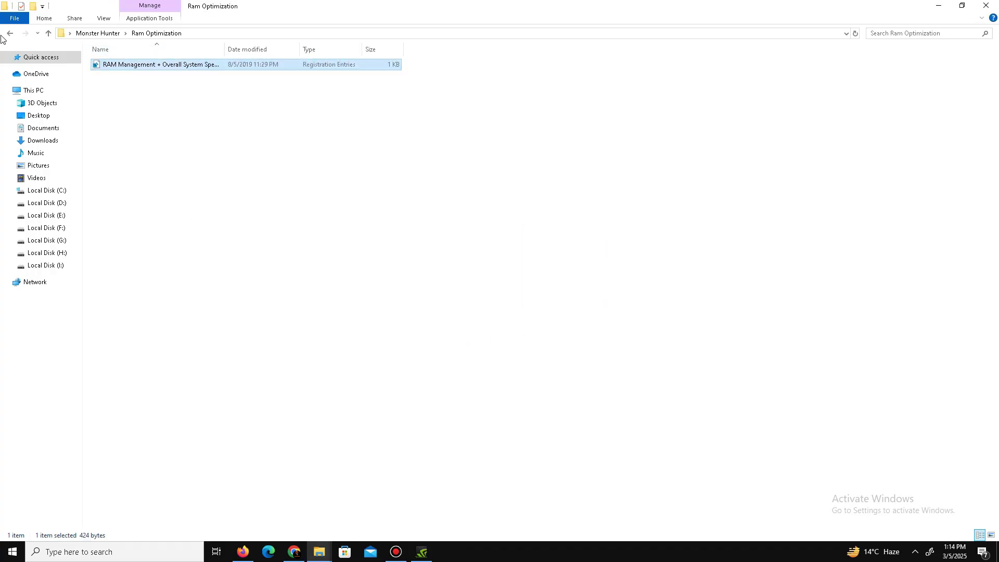
Run the install_all batch file in the Visual Retributions! folder to install all the Visual C++ runtime packages.
{"action": "left_click", "coordinate": [10, 35]}
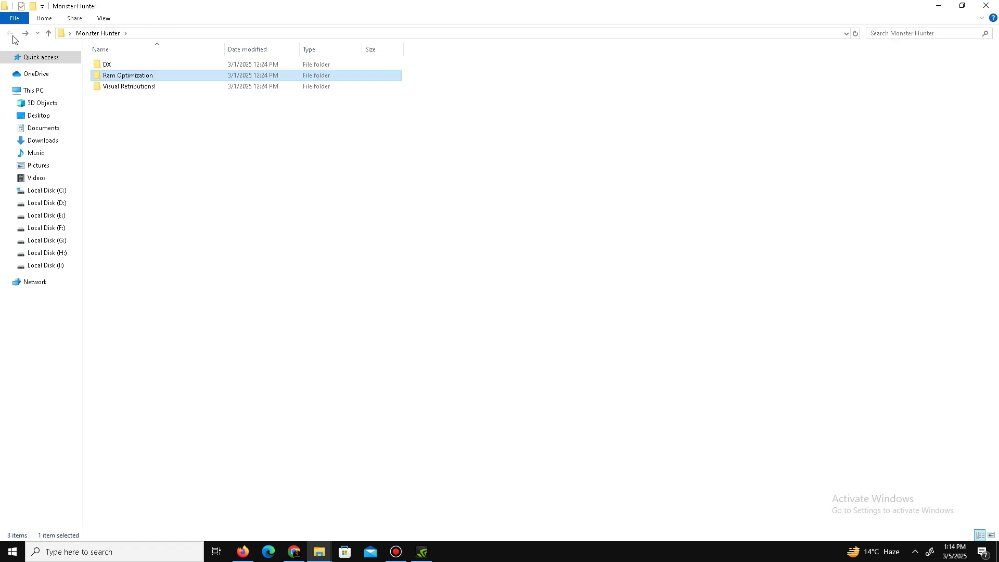
{"action": "double_click", "coordinate": [139, 92]}
{"action": "left_click_drag", "start_coordinate": [151, 295], "coordinate": [139, 71]}
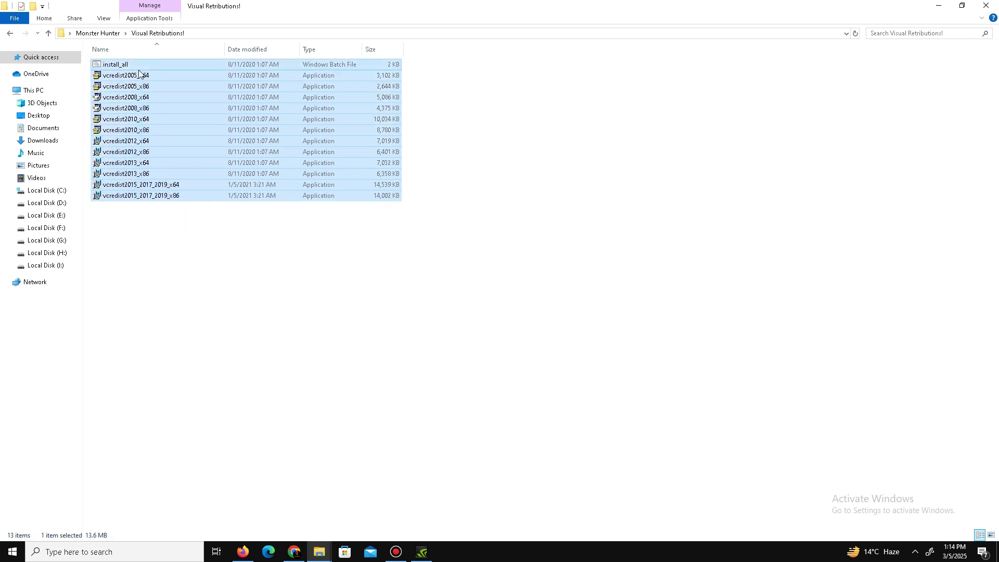
{"action": "left_click", "coordinate": [139, 71]}
{"action": "double_click", "coordinate": [123, 65]}
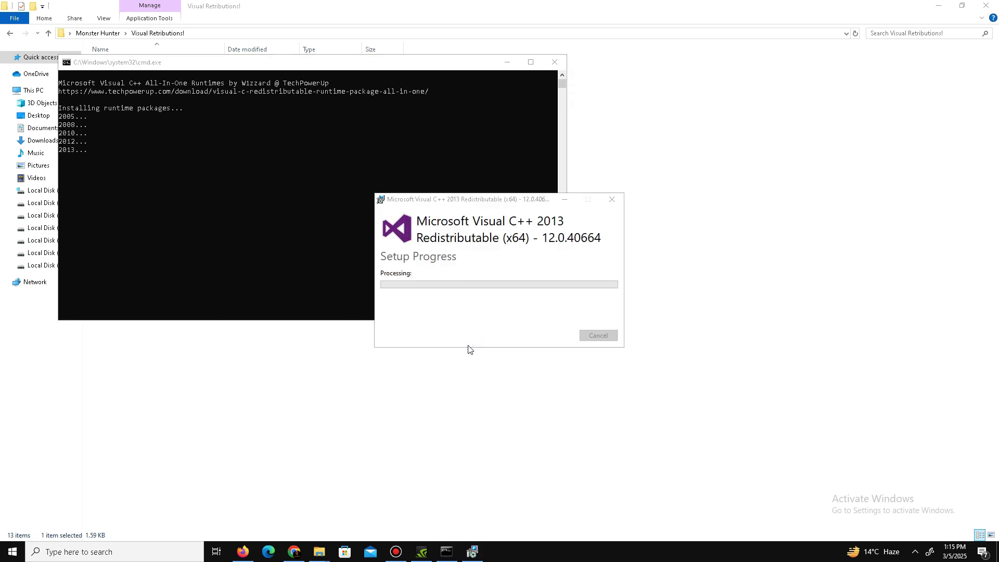
{"action": "left_click_drag", "start_coordinate": [380, 348], "coordinate": [144, 88]}
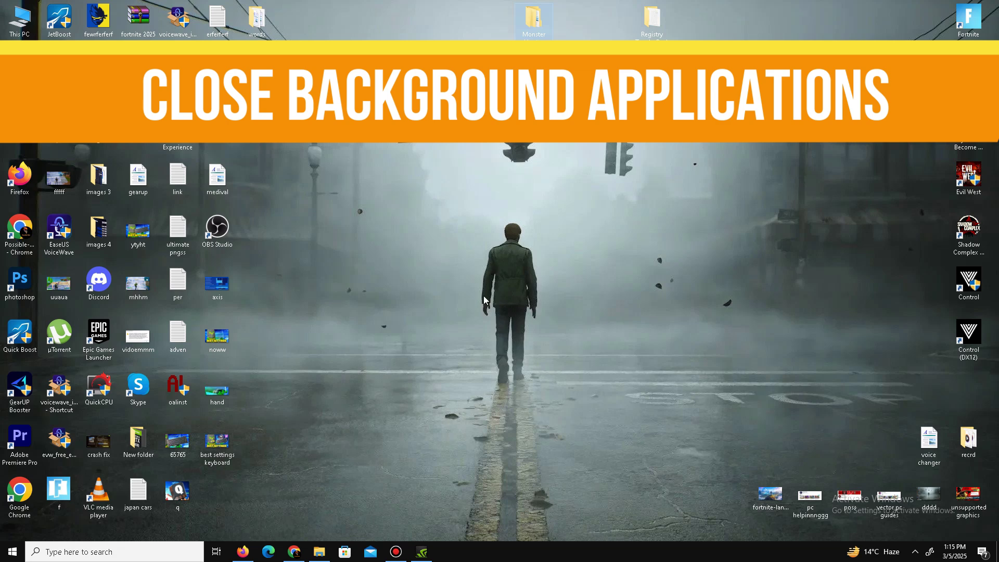
Open Windows Settings and check in the Privacy section which apps are allowed to run in the background.
{"action": "left_click", "coordinate": [123, 555]}
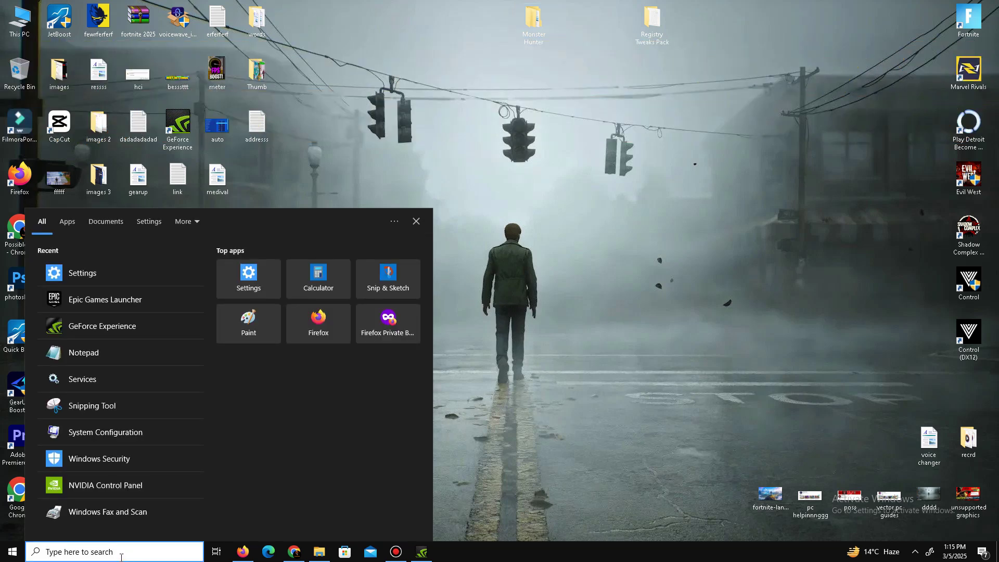
{"action": "type", "text": "sett"}
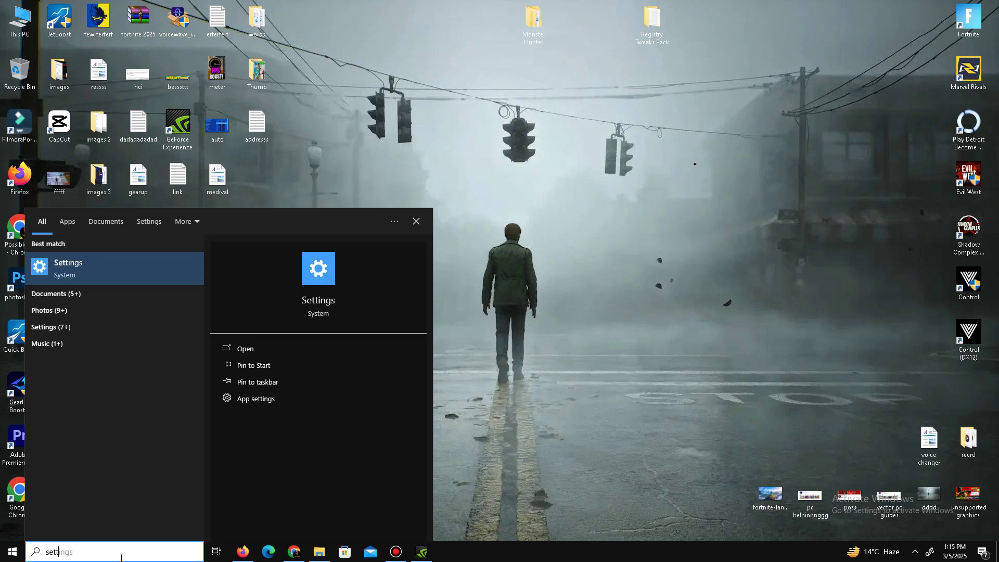
{"action": "left_click", "coordinate": [147, 268]}
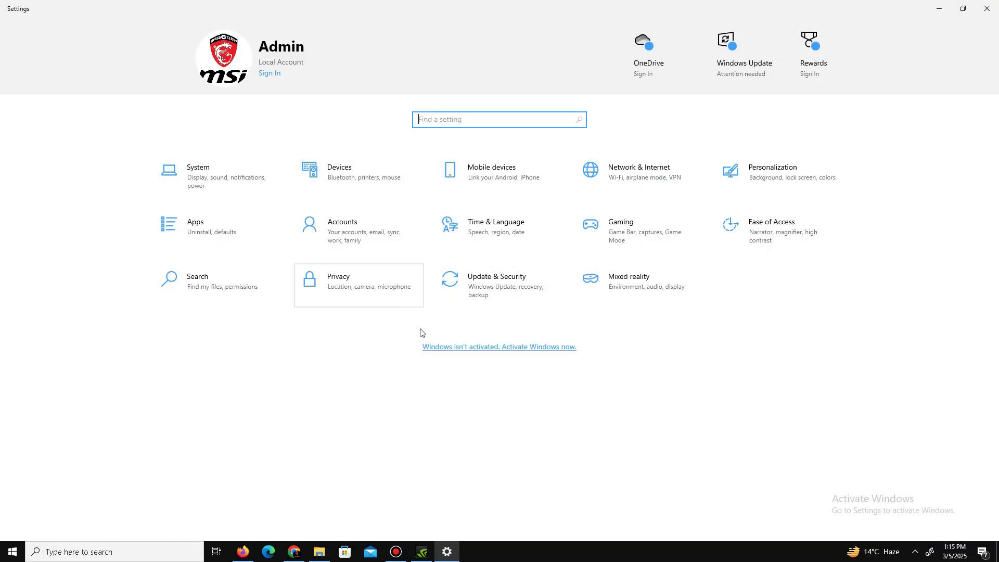
{"action": "left_click", "coordinate": [354, 284]}
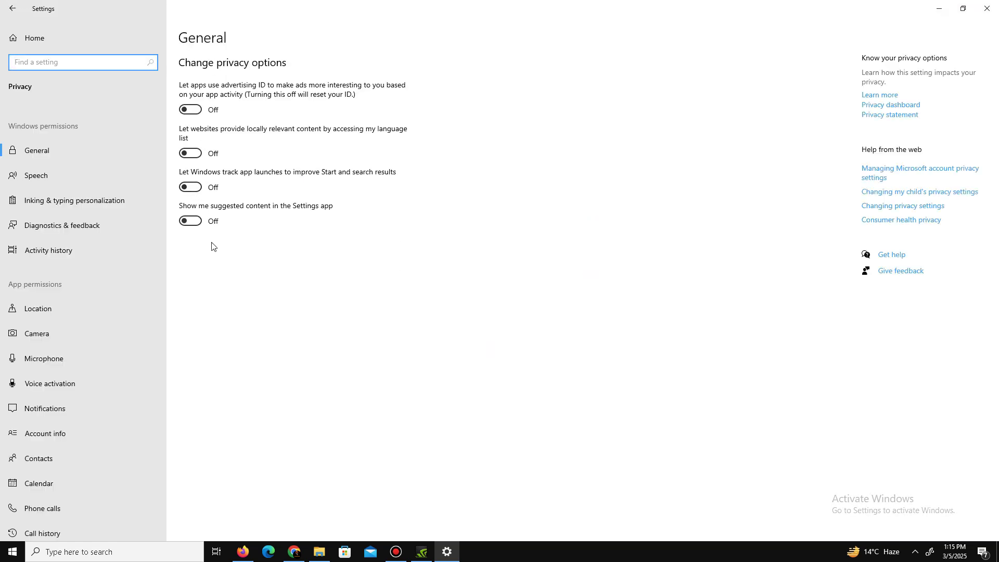
{"action": "scroll", "coordinate": [73, 393], "scroll_direction": "down", "scroll_amount": 5}
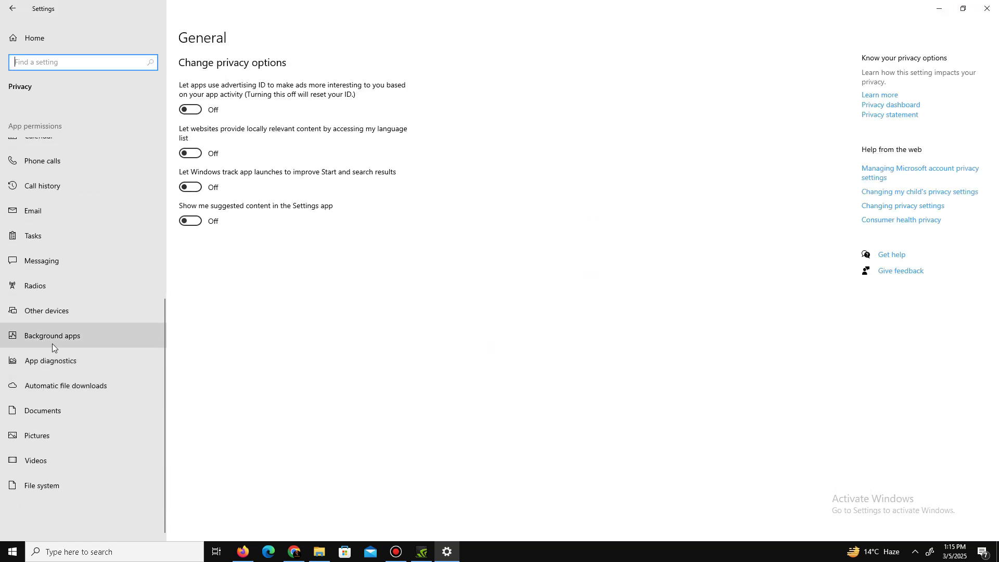
{"action": "left_click", "coordinate": [87, 340]}
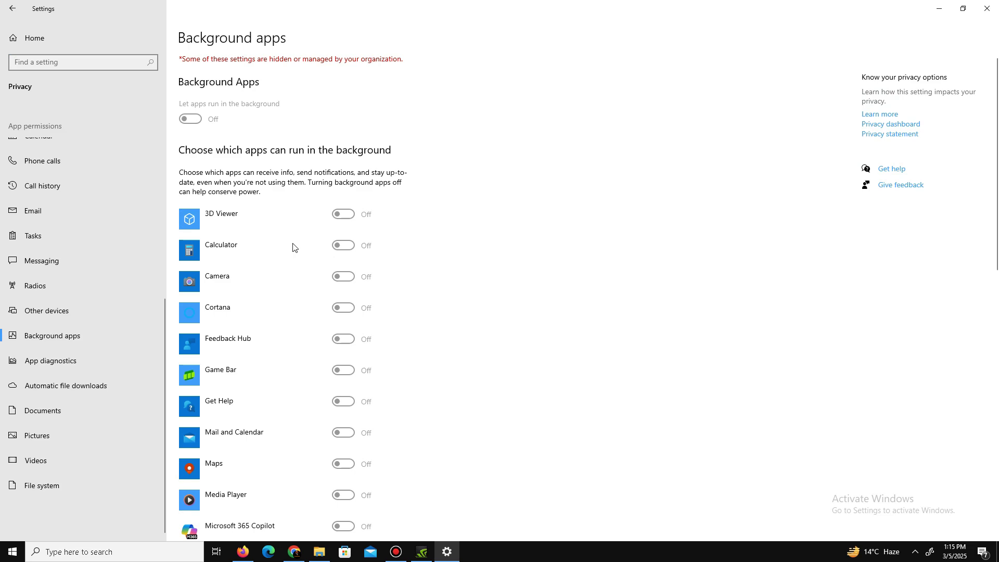
{"action": "scroll", "coordinate": [292, 246], "scroll_direction": "down", "scroll_amount": 3}
{"action": "scroll", "coordinate": [292, 246], "scroll_direction": "up", "scroll_amount": 3}
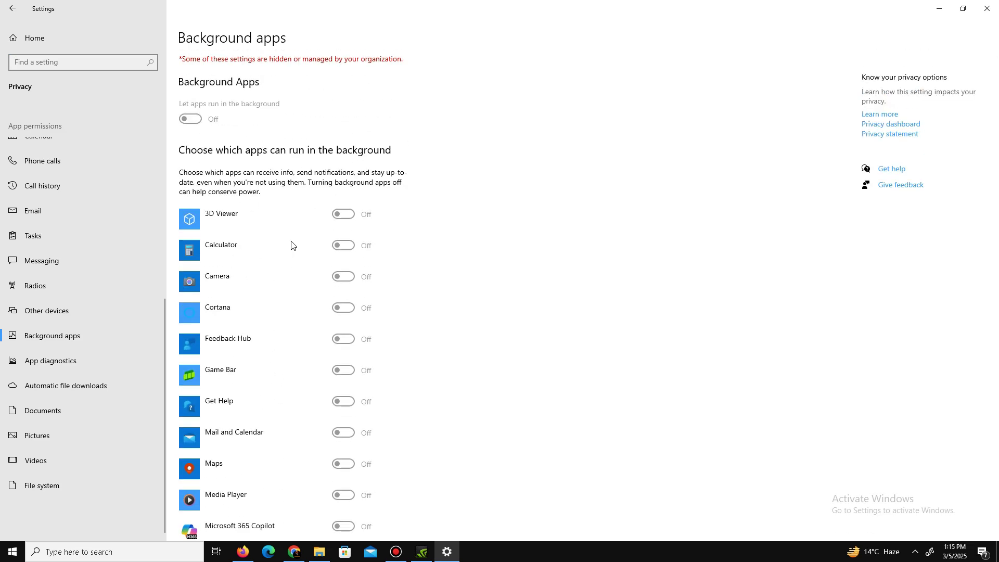
Check the Game Bar, Captures and Game Mode pages of the Gaming settings.
{"action": "left_click", "coordinate": [7, 11]}
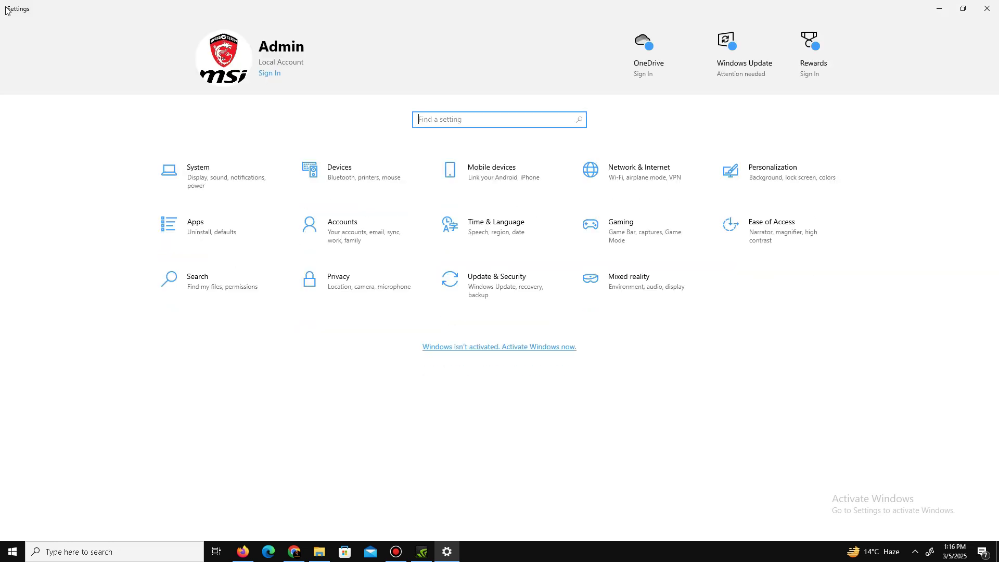
{"action": "left_click", "coordinate": [626, 225]}
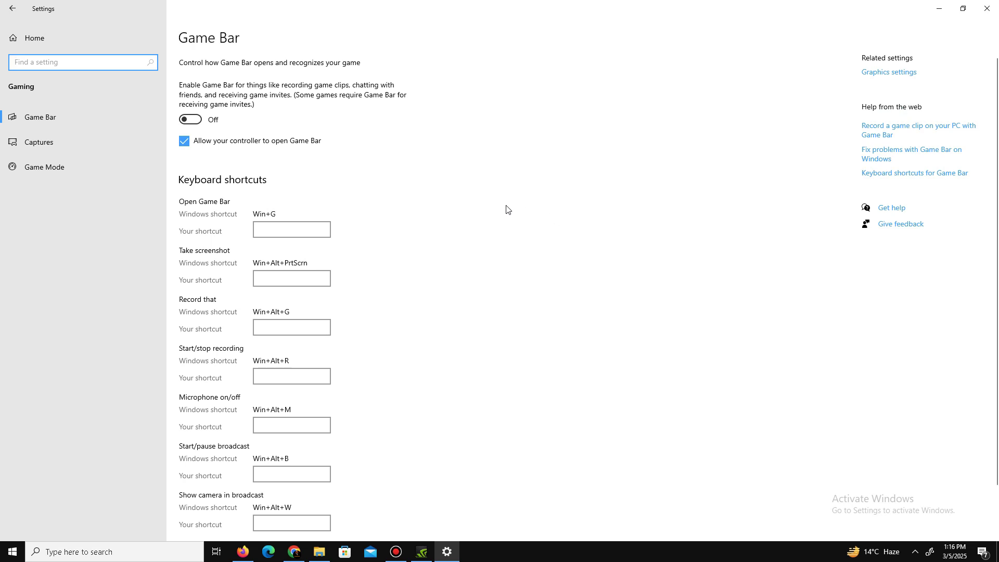
{"action": "left_click", "coordinate": [75, 149]}
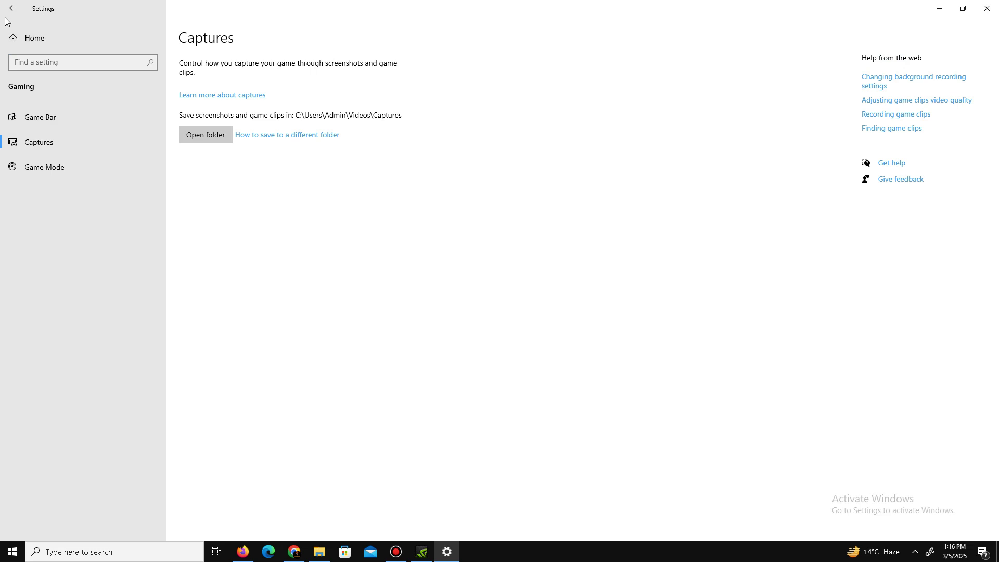
{"action": "left_click", "coordinate": [51, 171]}
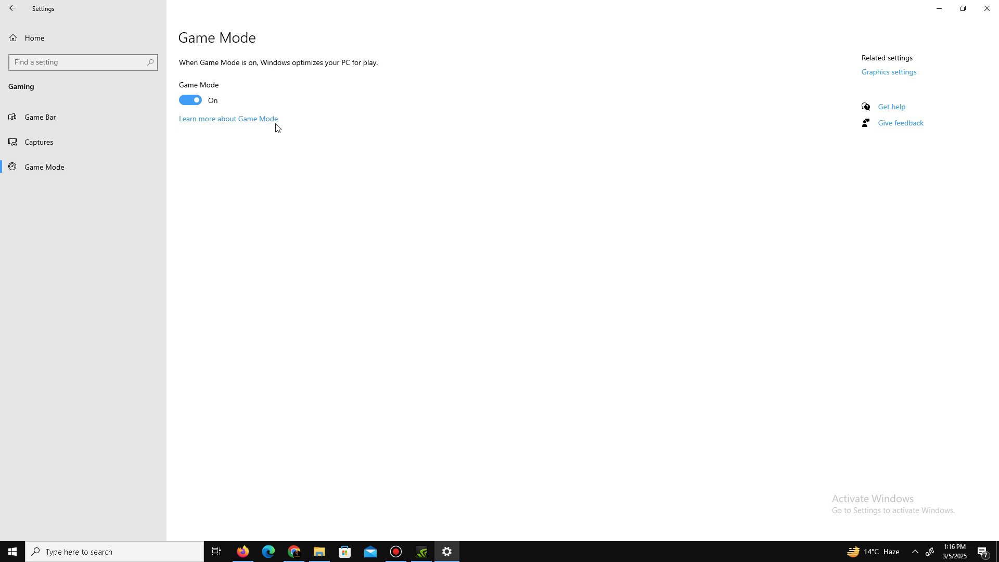
Save the High performance graphics preference for Fortnite in the Graphics settings and close Settings.
{"action": "left_click", "coordinate": [884, 73]}
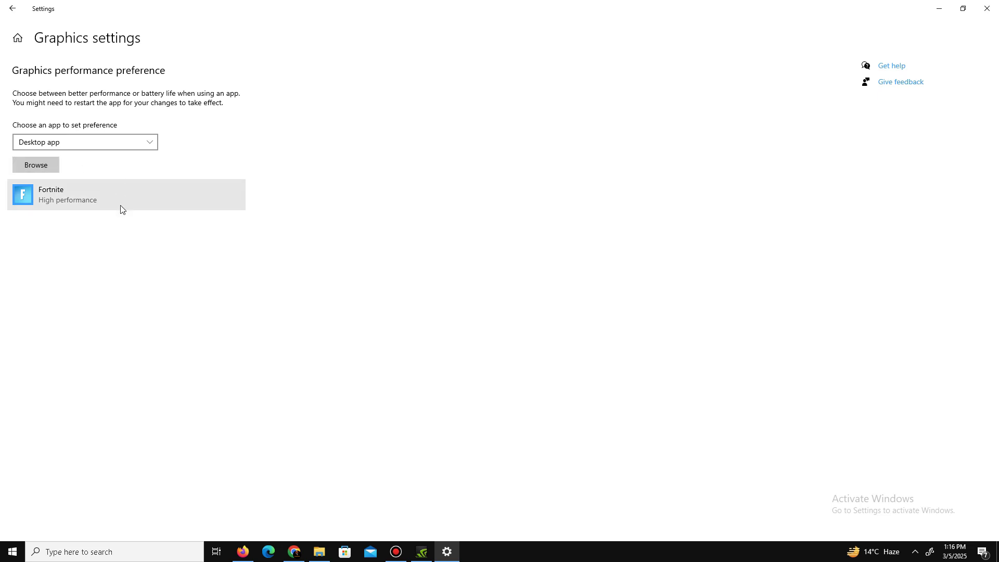
{"action": "left_click", "coordinate": [92, 202]}
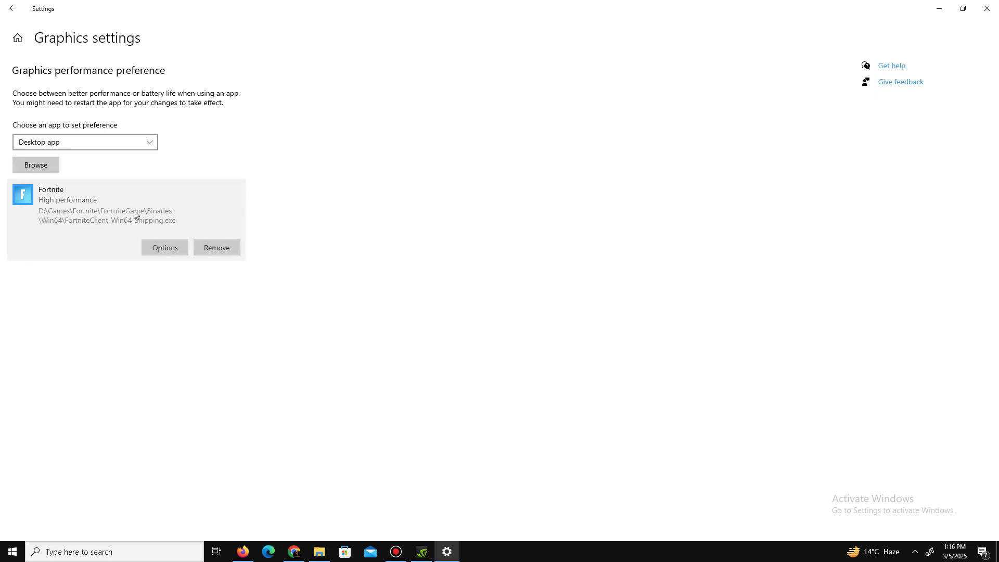
{"action": "left_click", "coordinate": [174, 255]}
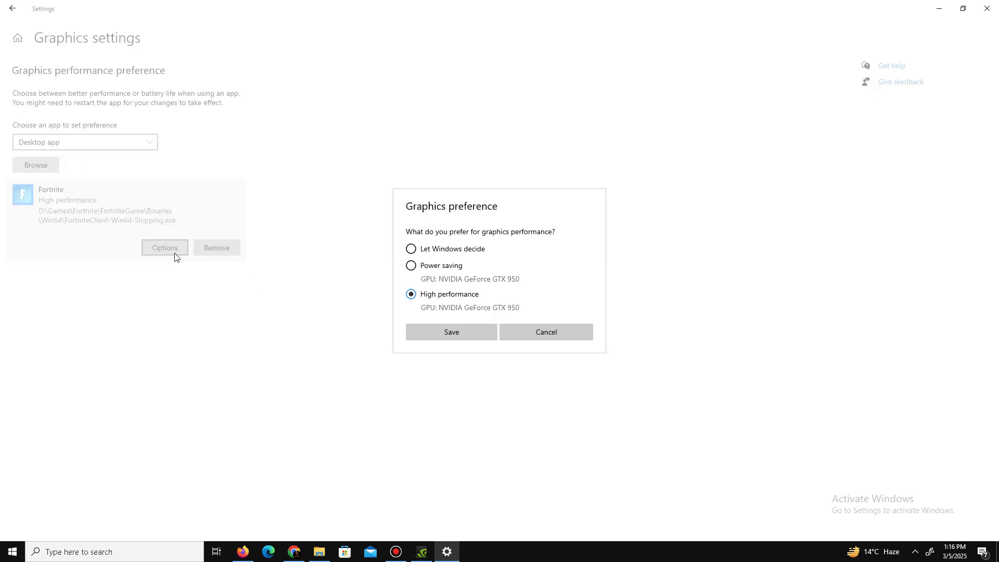
{"action": "left_click", "coordinate": [447, 336]}
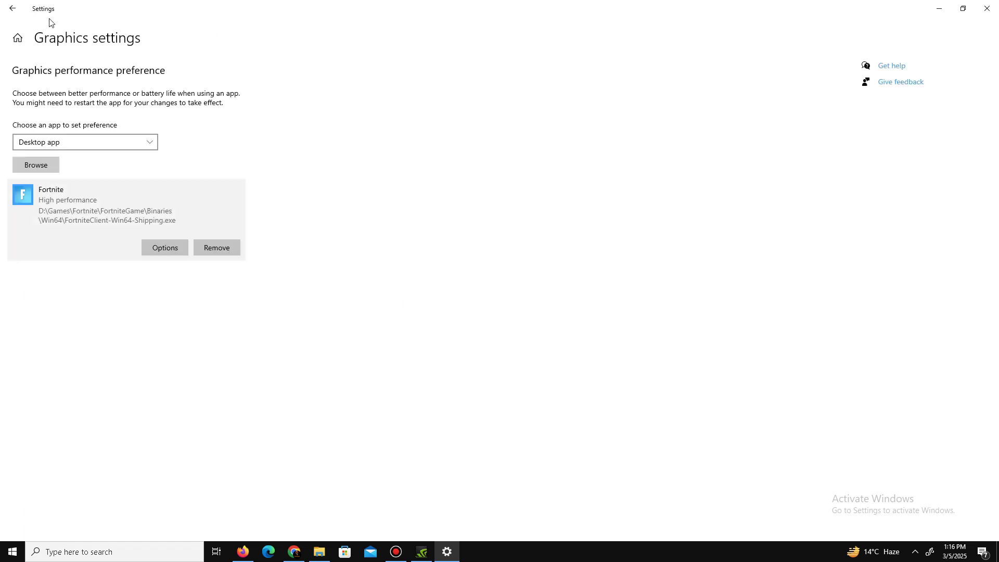
{"action": "left_click", "coordinate": [14, 16]}
{"action": "left_click", "coordinate": [988, 9]}
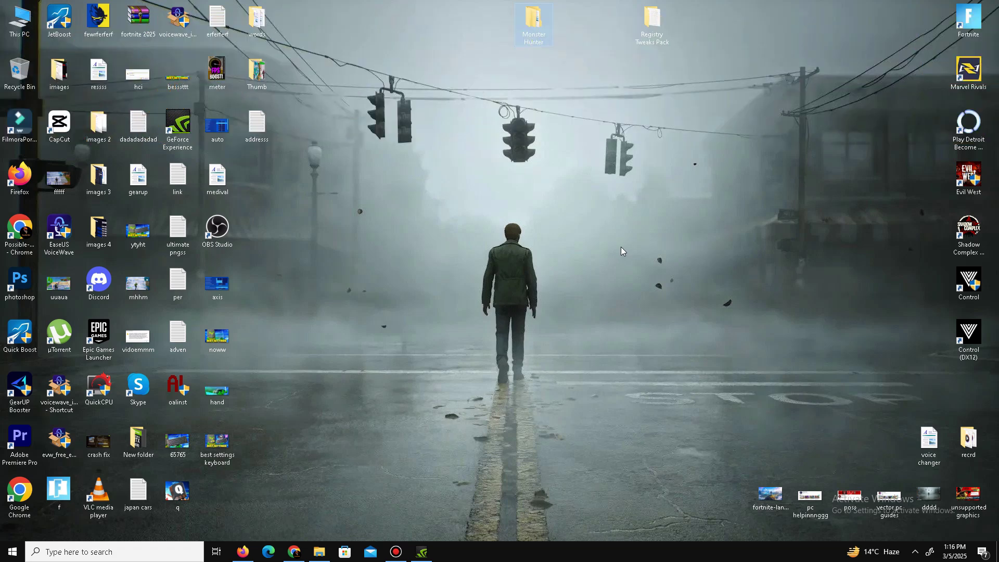
{"action": "left_click", "coordinate": [103, 553]}
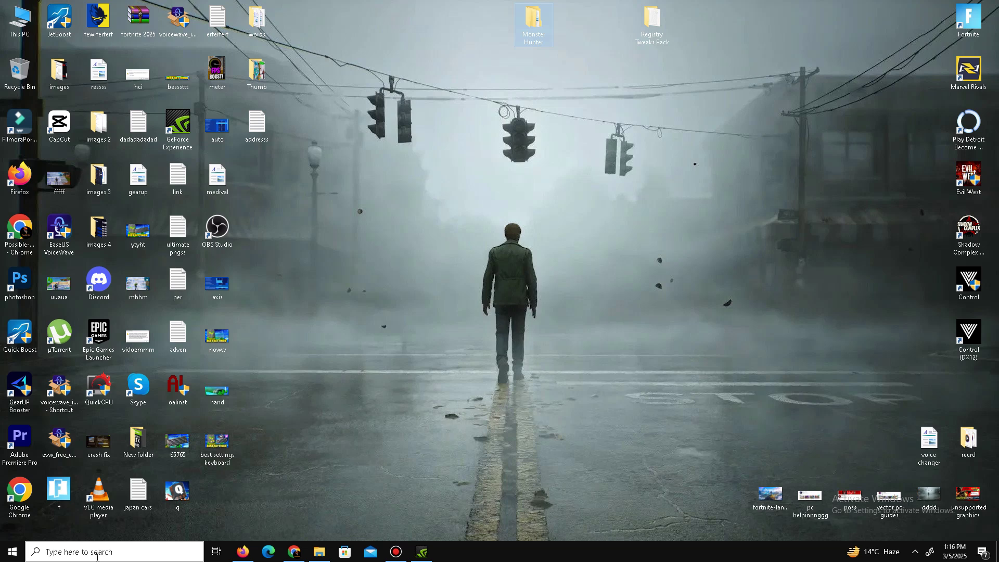
{"action": "type", "text": "settings"}
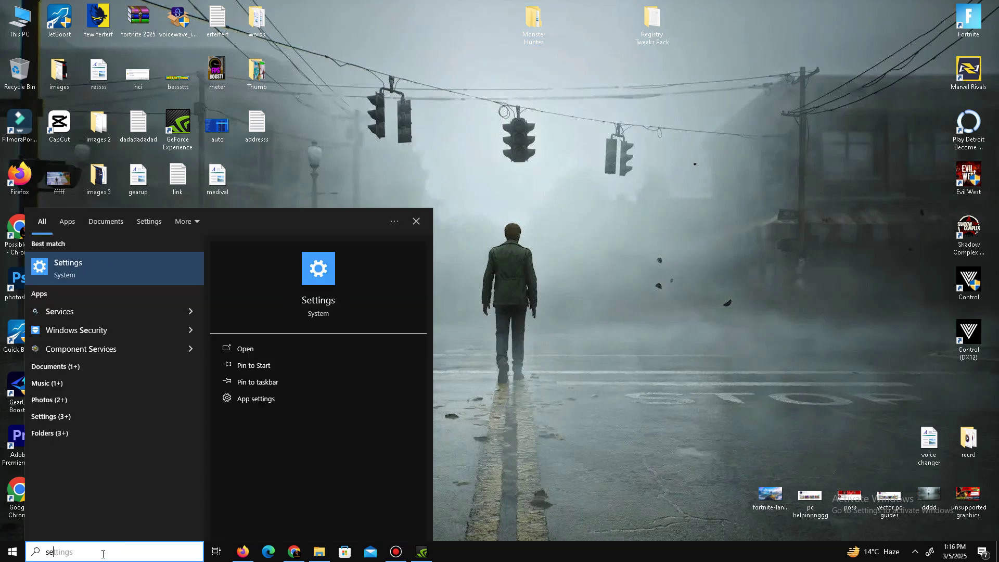
{"action": "key", "text": "BackSpace"}
{"action": "key", "text": "BackSpace"}
{"action": "key", "text": "BackSpace"}
{"action": "left_click", "coordinate": [490, 373]}
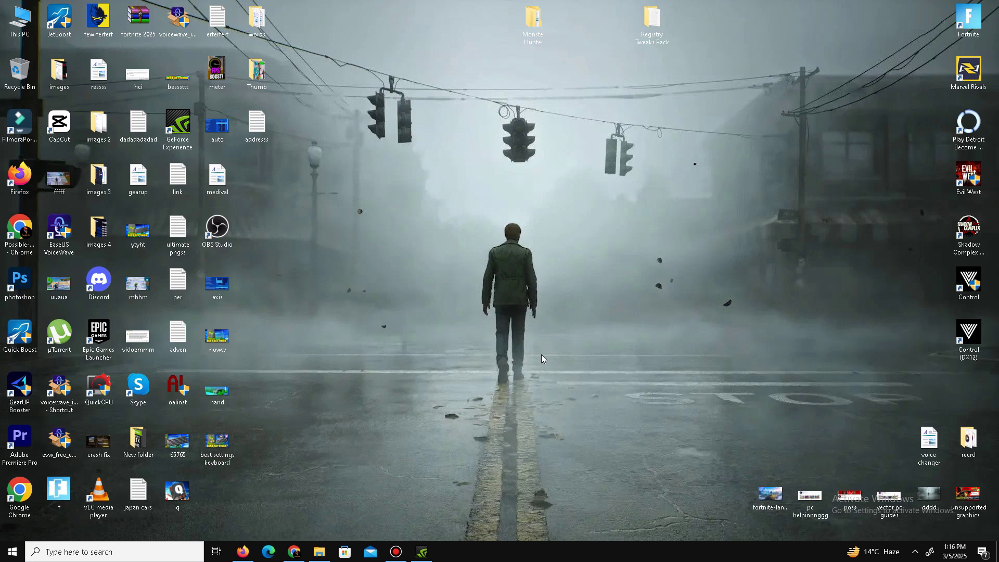
Open the Windows Temp folder through the Run command temp, delete all of its contents and close the folder.
{"action": "key", "text": "super+r"}
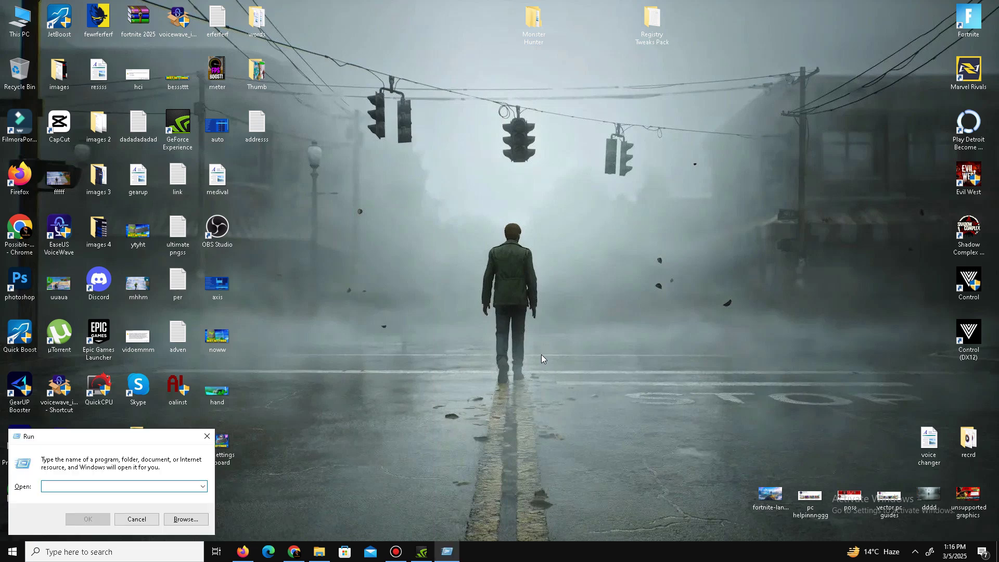
{"action": "type", "text": "temp"}
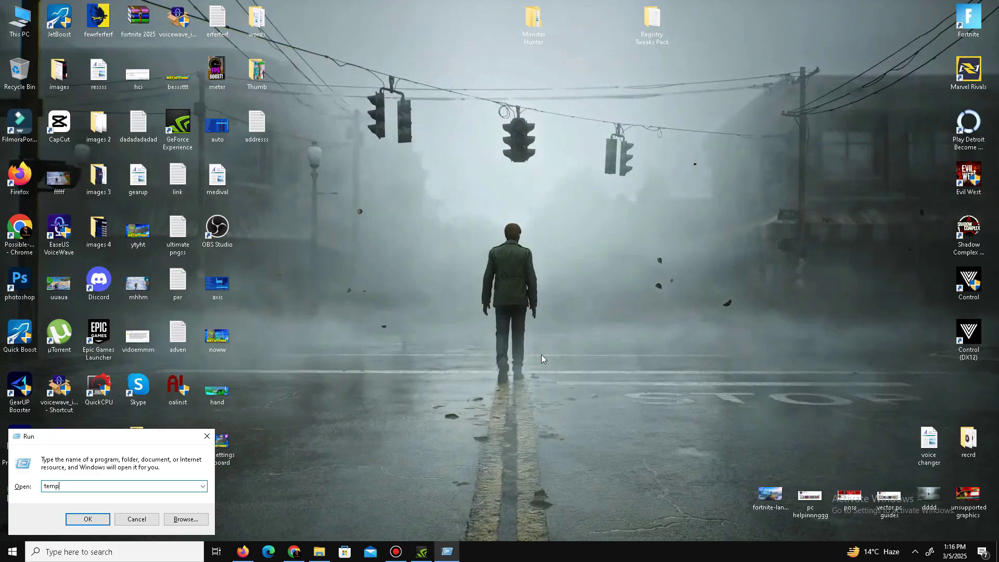
{"action": "key", "text": "Return"}
{"action": "key", "text": "ctrl+a"}
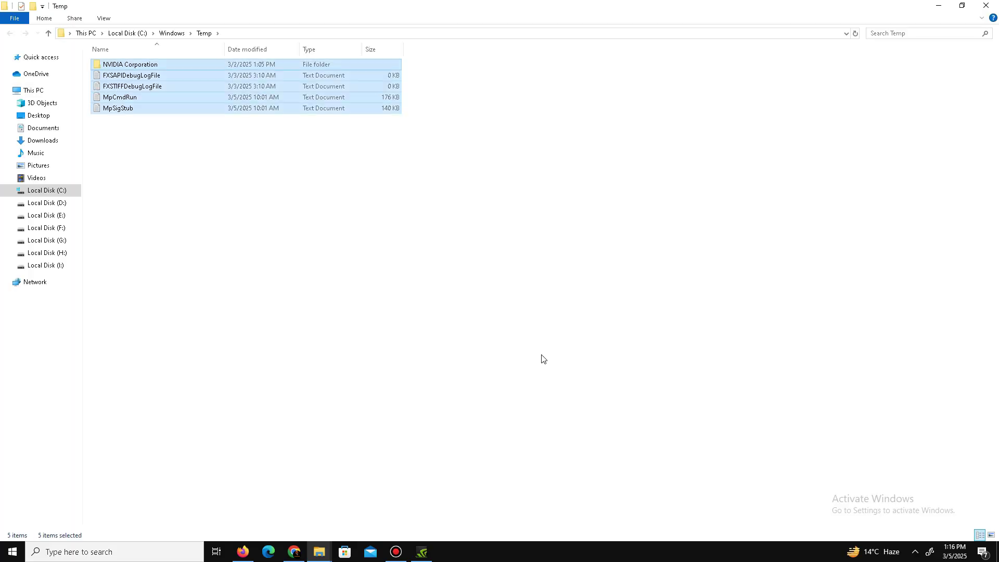
{"action": "right_click", "coordinate": [151, 93]}
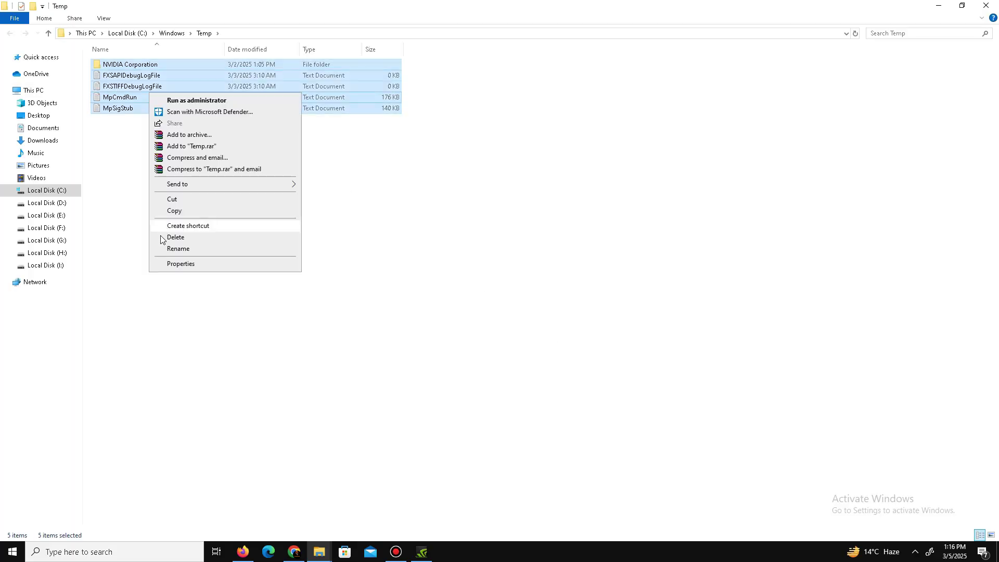
{"action": "left_click", "coordinate": [200, 239]}
{"action": "left_click", "coordinate": [986, 5]}
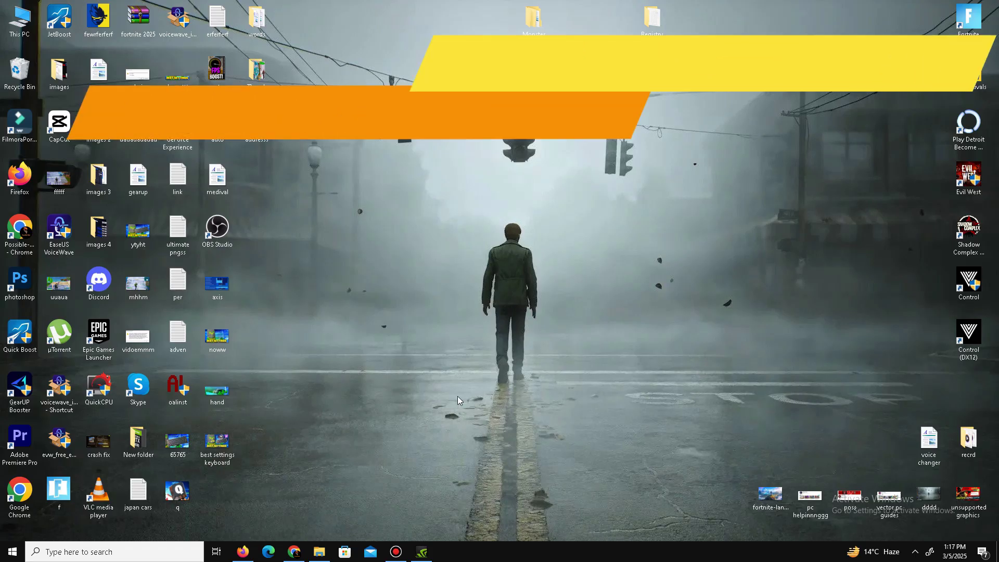
Open Task Manager and check the CPU utilization on its performance graph.
{"action": "right_click", "coordinate": [534, 551]}
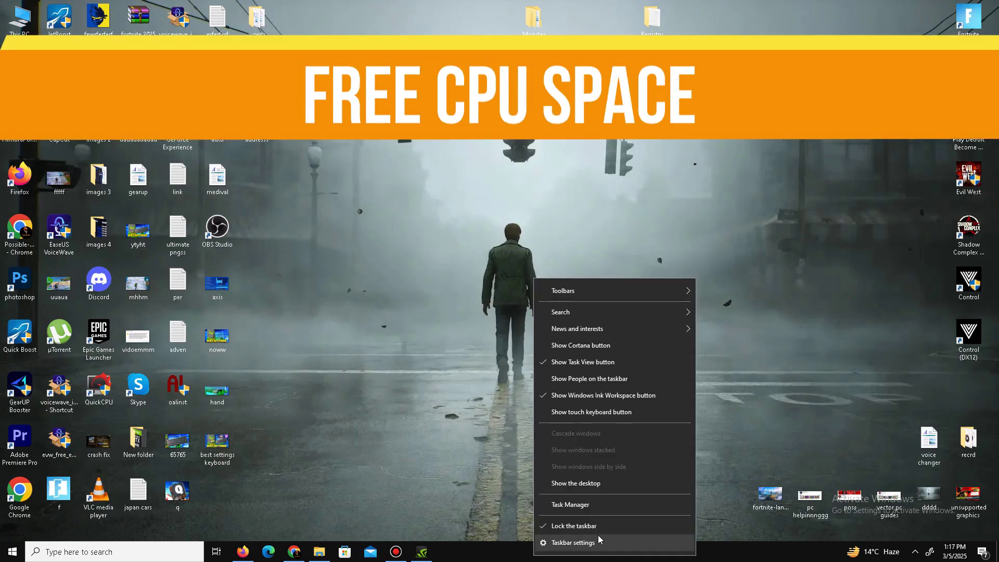
{"action": "left_click", "coordinate": [596, 508]}
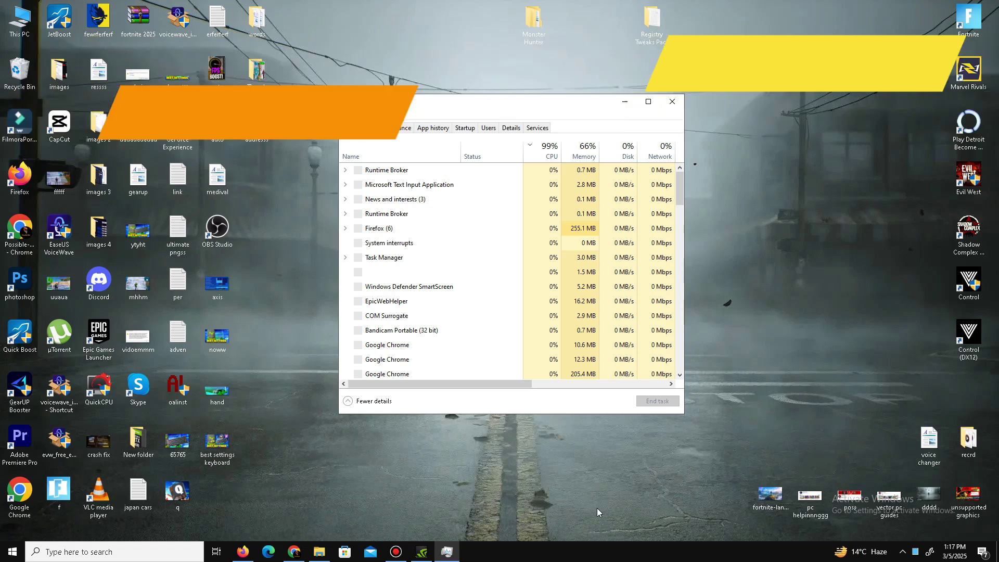
{"action": "left_click", "coordinate": [392, 131]}
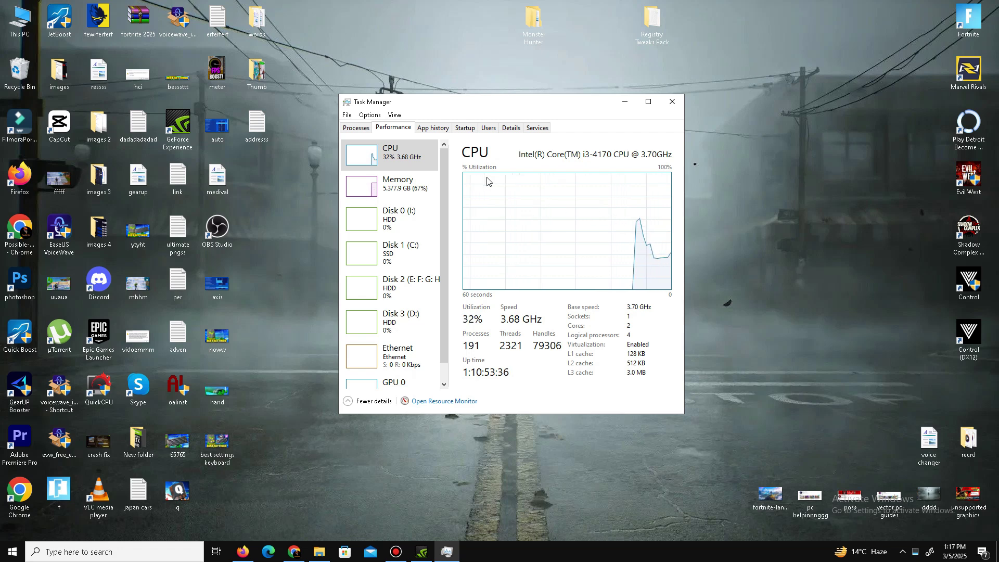
Review the running processes by CPU usage, check the actions available for the Bandicam process without ending it, and close Task Manager.
{"action": "left_click", "coordinate": [356, 128]}
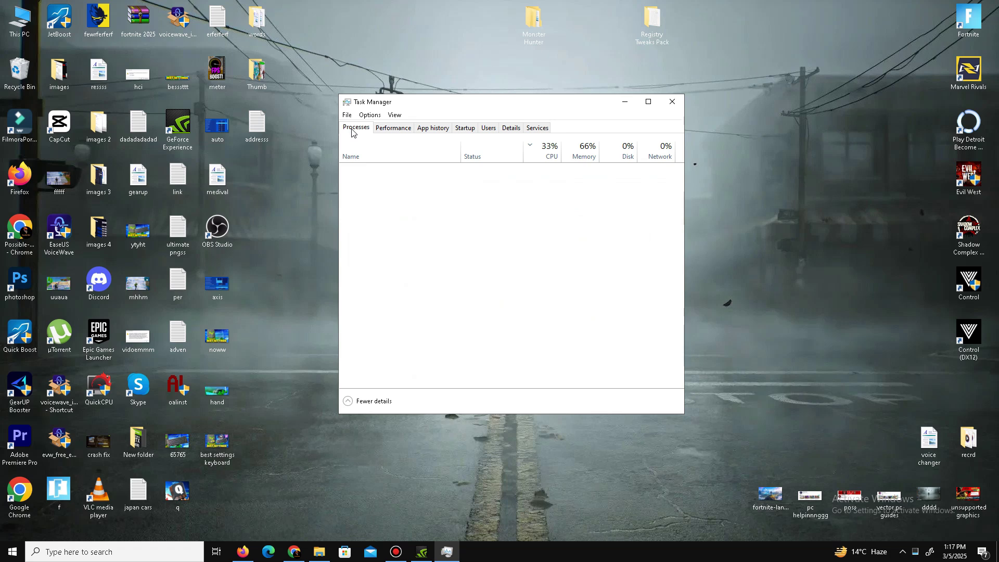
{"action": "left_click_drag", "start_coordinate": [422, 102], "coordinate": [433, 66]}
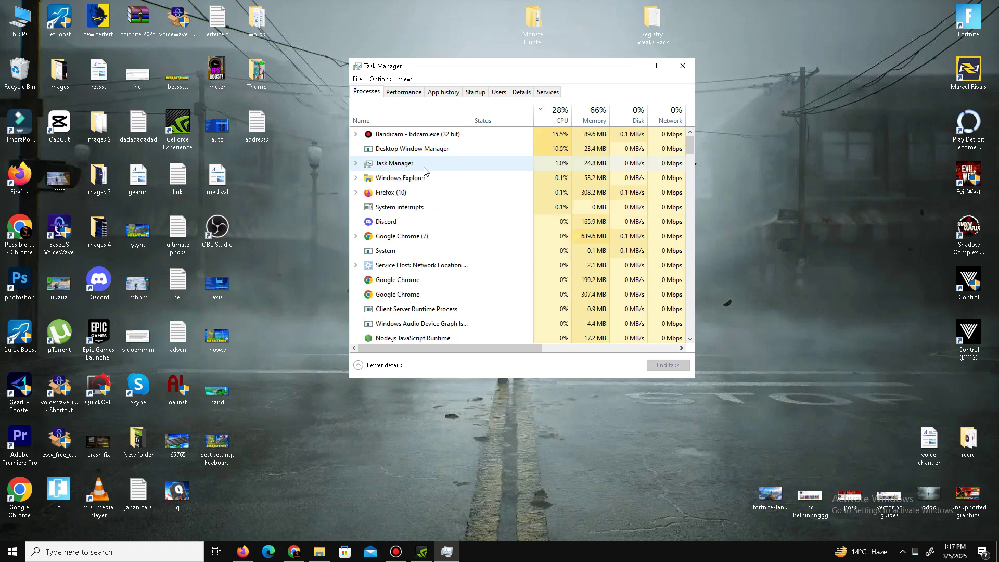
{"action": "right_click", "coordinate": [437, 132]}
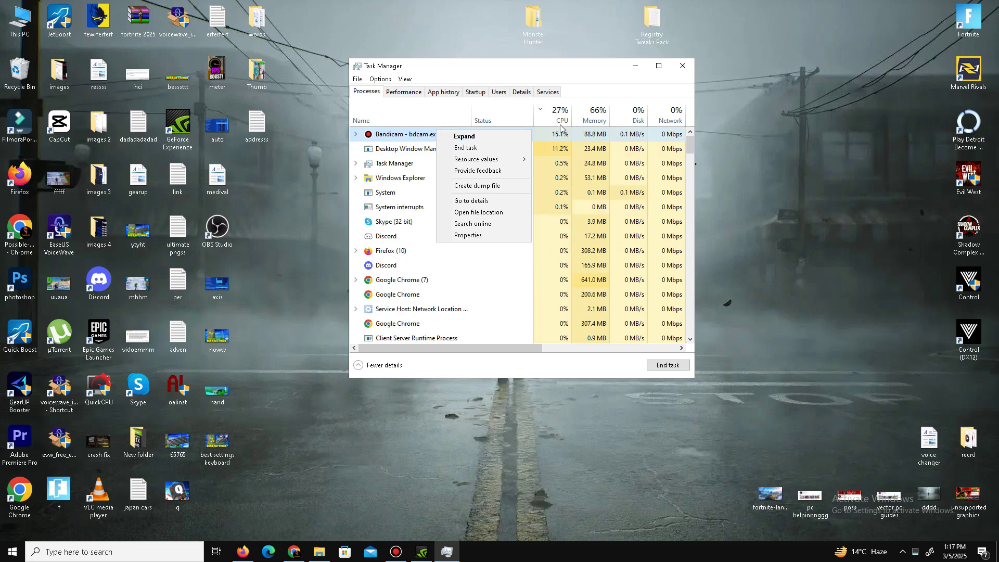
{"action": "left_click", "coordinate": [599, 71]}
{"action": "left_click", "coordinate": [682, 67]}
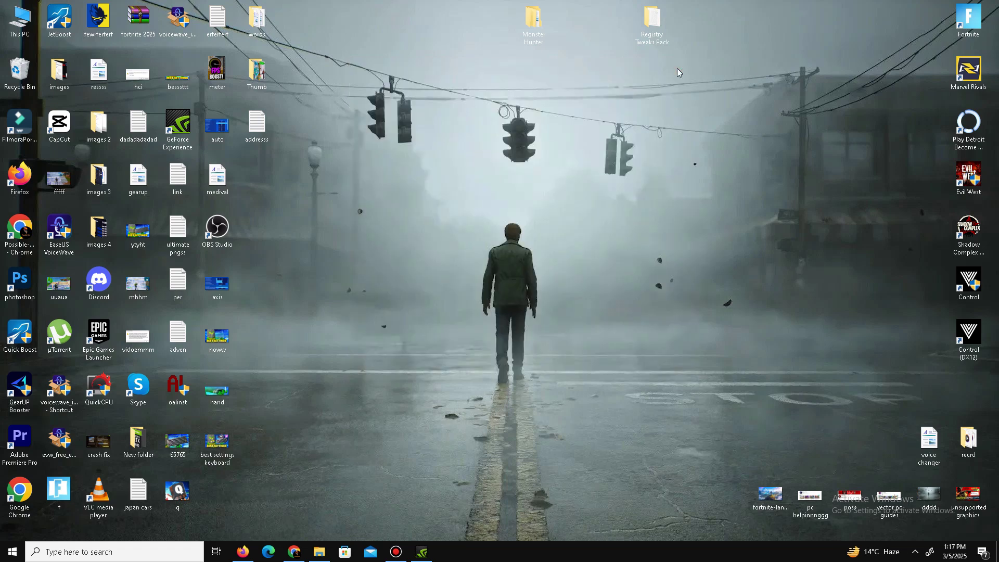